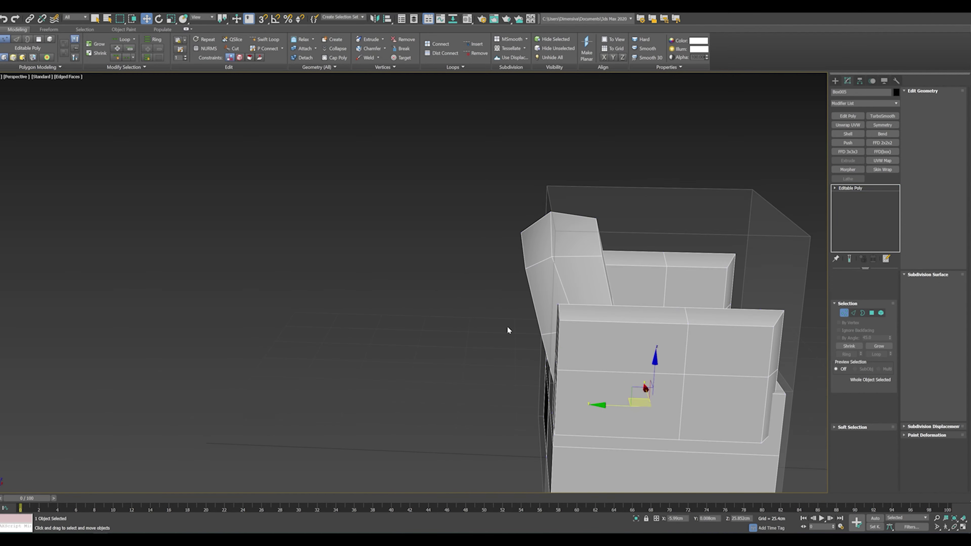
Step: Select an edge on the chair back, then switch to vertex editing while orbiting the blockout
{"action": "scroll", "coordinate": [492, 254], "scroll_direction": "down", "scroll_amount": 2}
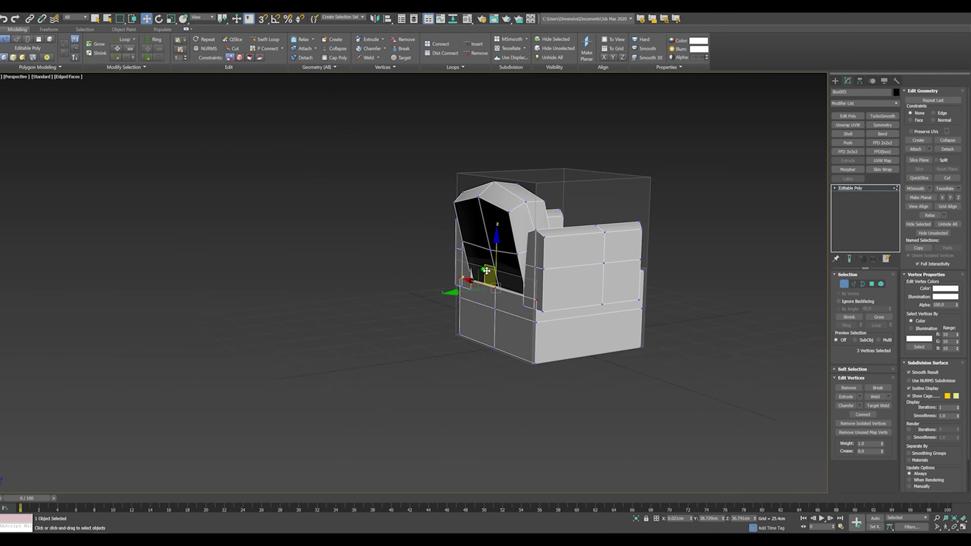
{"action": "mouse_move", "coordinate": [418, 328]}
{"action": "middle_mouse_down", "text": "alt"}
{"action": "mouse_move", "coordinate": [554, 360]}
{"action": "mouse_move", "coordinate": [361, 260]}
{"action": "mouse_move", "coordinate": [320, 293]}
{"action": "middle_mouse_up", "text": "alt"}
{"action": "key", "text": "2"}
{"action": "left_click", "coordinate": [361, 261]}
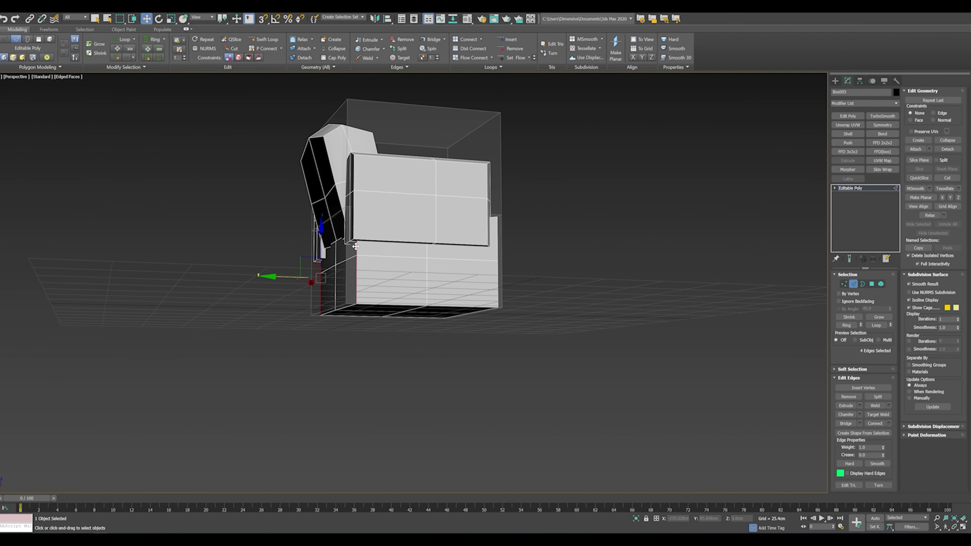
{"action": "mouse_move", "coordinate": [355, 247]}
{"action": "middle_mouse_down", "text": "alt"}
{"action": "mouse_move", "coordinate": [313, 302]}
{"action": "mouse_move", "coordinate": [426, 251]}
{"action": "middle_mouse_up", "text": "alt"}
{"action": "key", "text": "4"}
{"action": "key", "text": "1"}
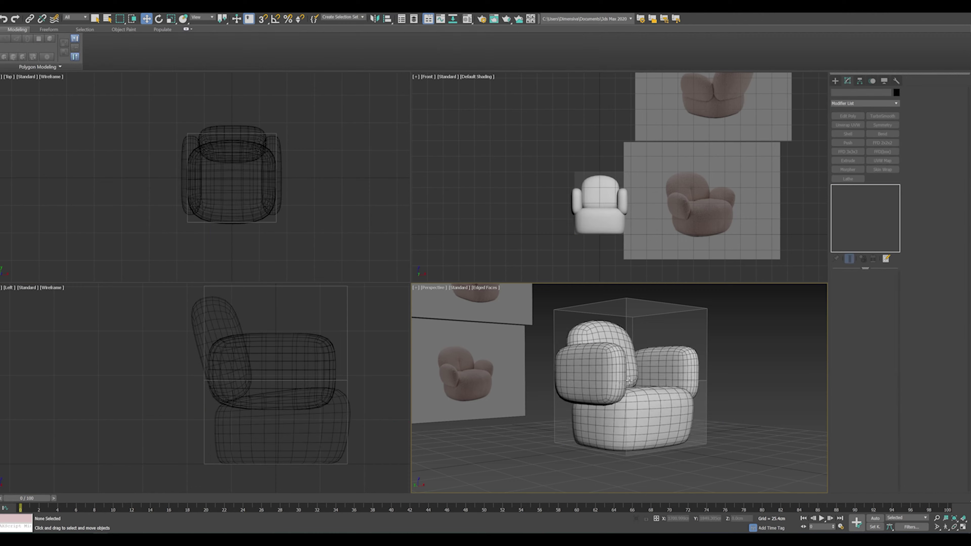
Step: Select the finished chair and orbit toward its side view
{"action": "left_click", "coordinate": [628, 394]}
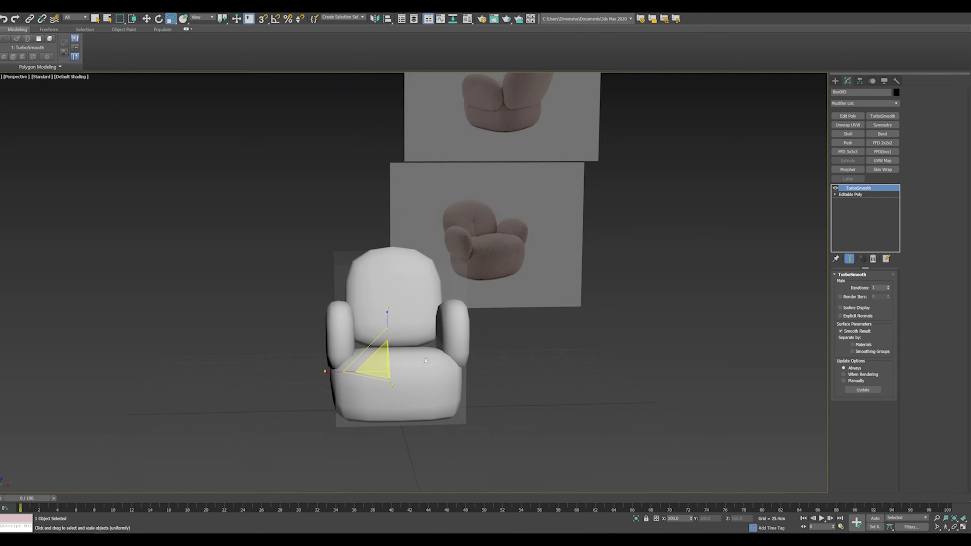
{"action": "middle_click_drag", "start_coordinate": [386, 360], "coordinate": [407, 359], "text": "alt"}
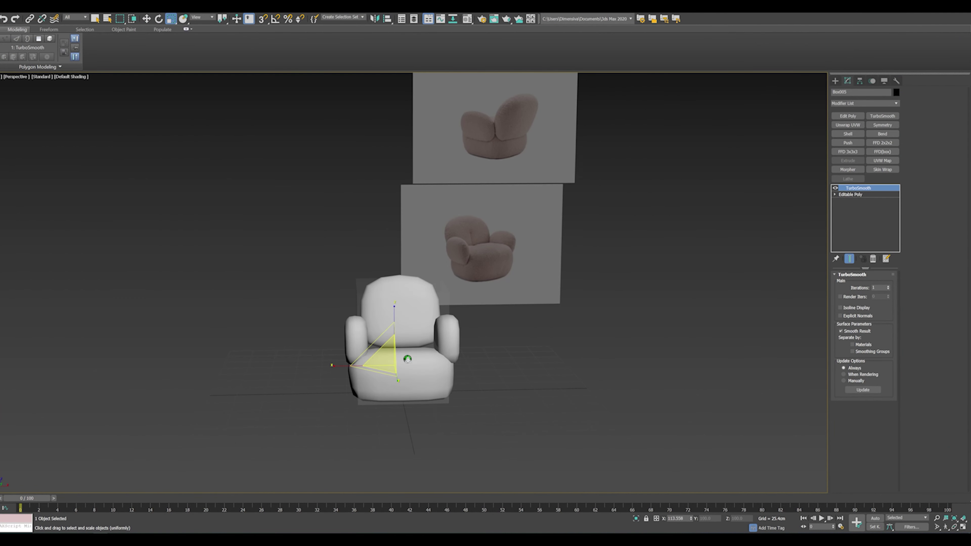
{"action": "mouse_move", "coordinate": [333, 364]}
{"action": "middle_mouse_down", "text": "alt"}
{"action": "mouse_move", "coordinate": [451, 378]}
{"action": "mouse_move", "coordinate": [450, 356]}
{"action": "middle_mouse_up", "text": "alt"}
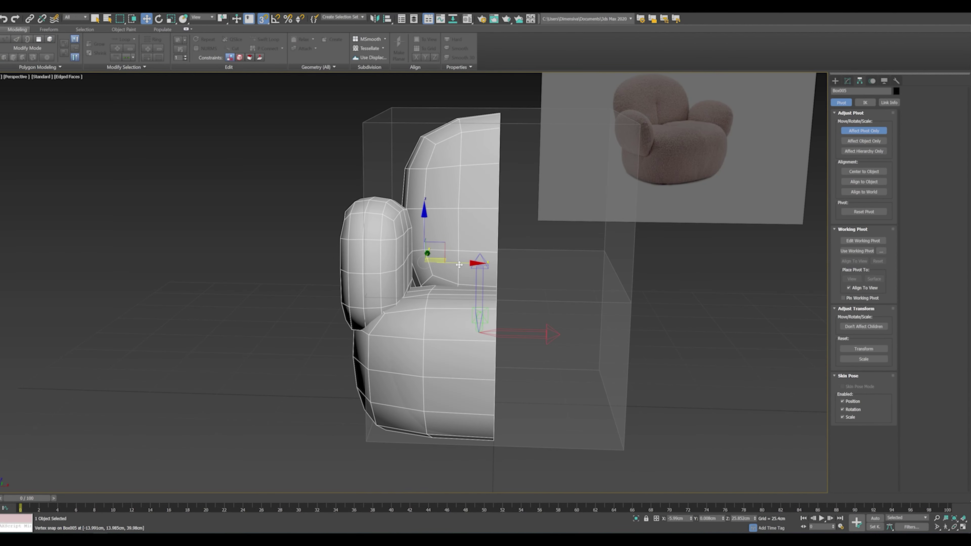
Step: Centre the halved chair's pivot on the object
{"action": "left_click", "coordinate": [871, 173]}
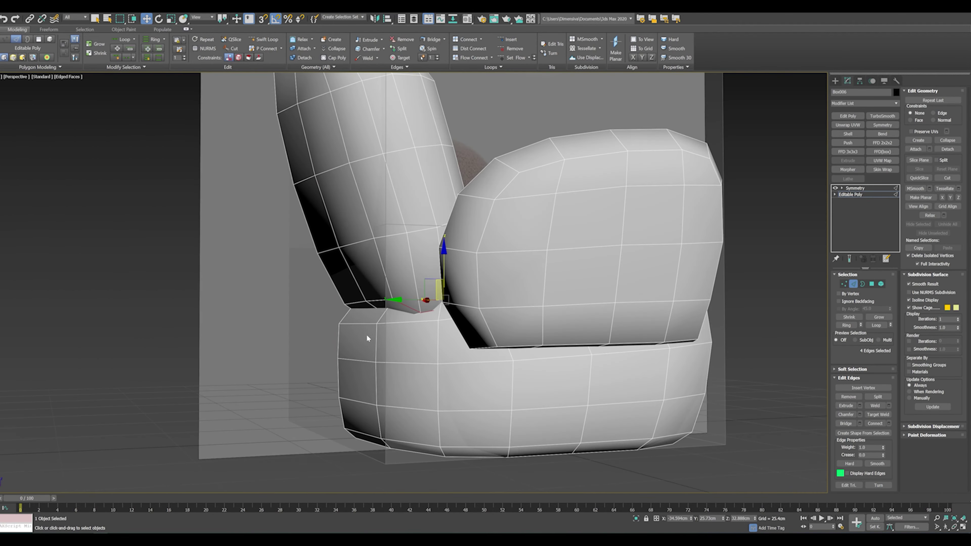
Step: Switch to element selection and orbit to a side view showing the whole chair
{"action": "middle_click_drag", "start_coordinate": [367, 338], "coordinate": [451, 305], "text": "alt"}
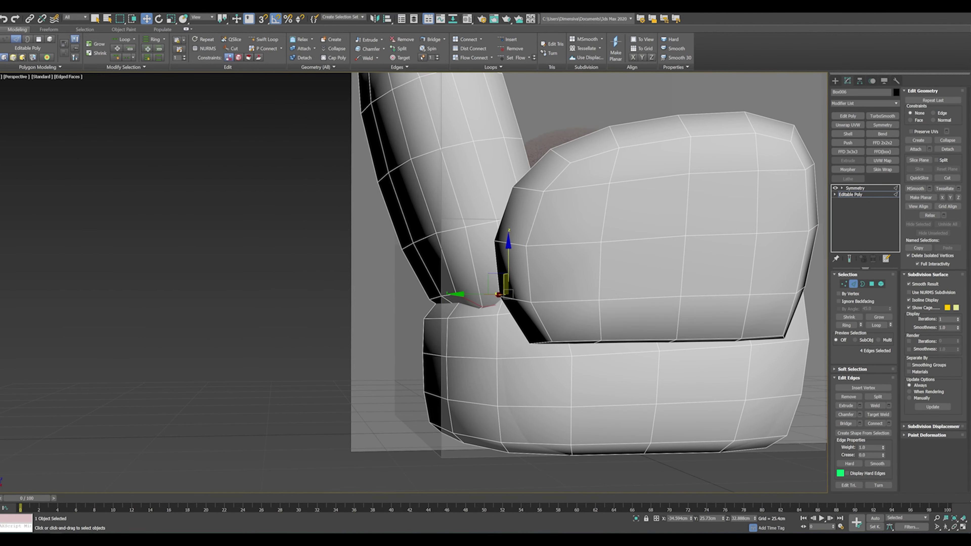
{"action": "key", "text": "5"}
{"action": "mouse_move", "coordinate": [481, 385]}
{"action": "middle_mouse_down", "text": "alt"}
{"action": "mouse_move", "coordinate": [506, 356]}
{"action": "mouse_move", "coordinate": [573, 325]}
{"action": "middle_mouse_up", "text": "alt"}
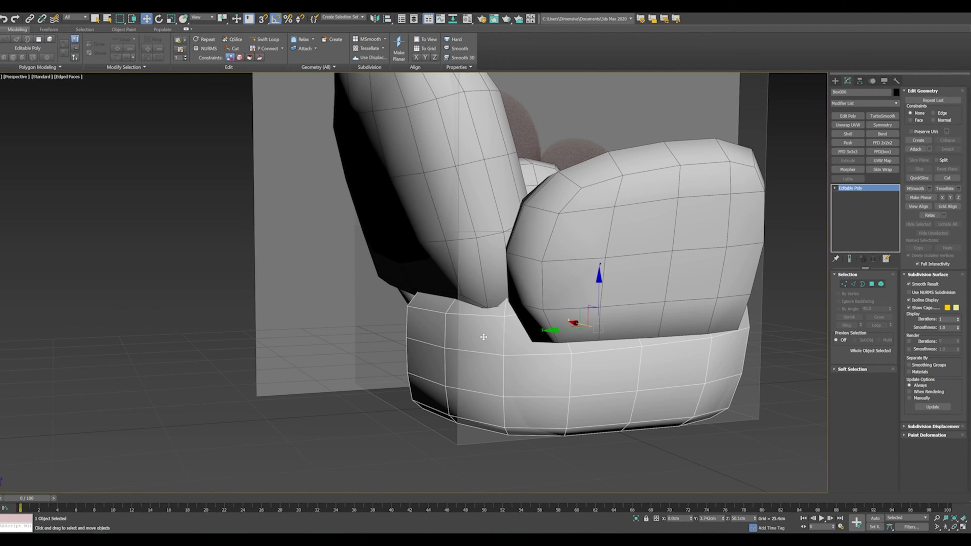
{"action": "middle_click_drag", "start_coordinate": [484, 261], "coordinate": [554, 344], "text": "alt"}
{"action": "scroll", "coordinate": [573, 368], "scroll_direction": "down", "scroll_amount": 3}
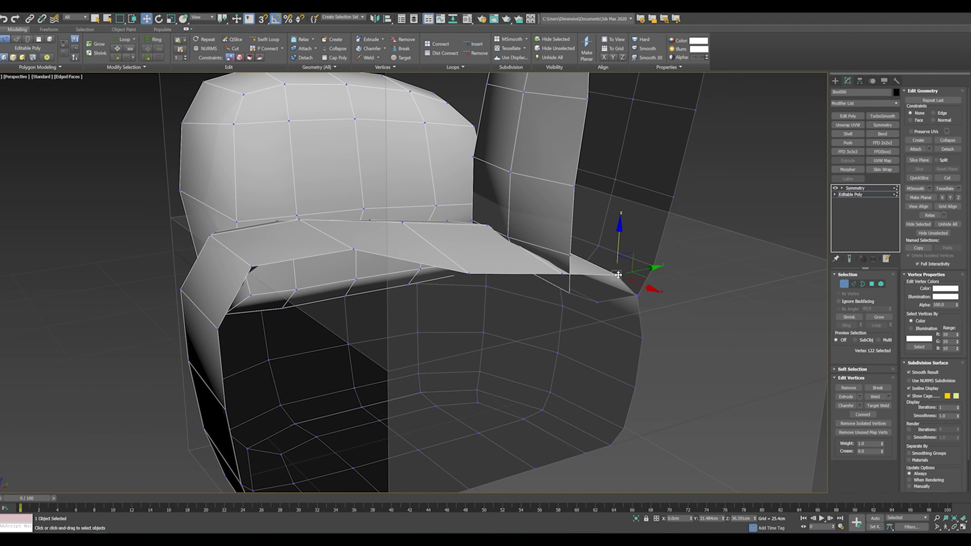
Step: Orbit the view to look down on the chair
{"action": "middle_click_drag", "start_coordinate": [596, 268], "coordinate": [597, 234], "text": "alt"}
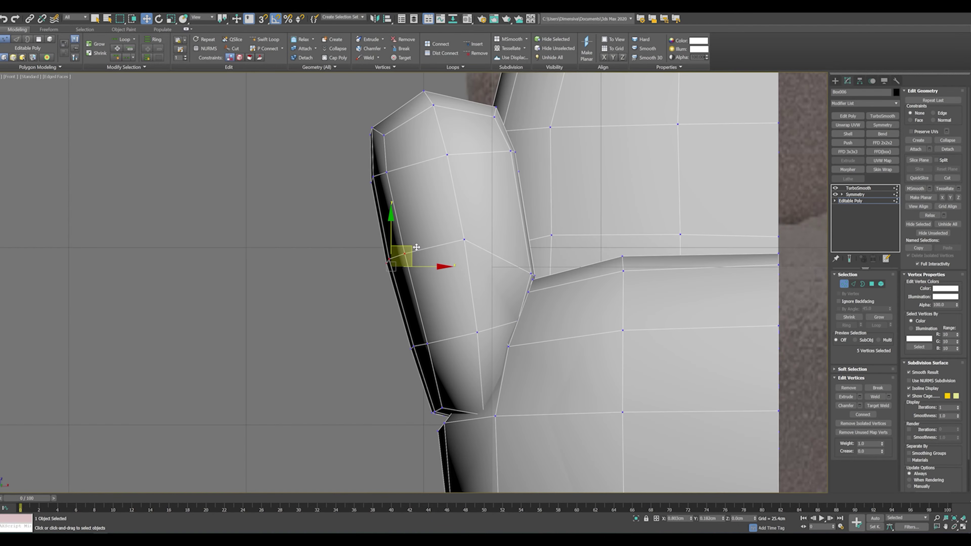
Step: Lower the selected arm vertices, then select another group of arm vertices
{"action": "middle_click_drag", "start_coordinate": [416, 248], "coordinate": [418, 272]}
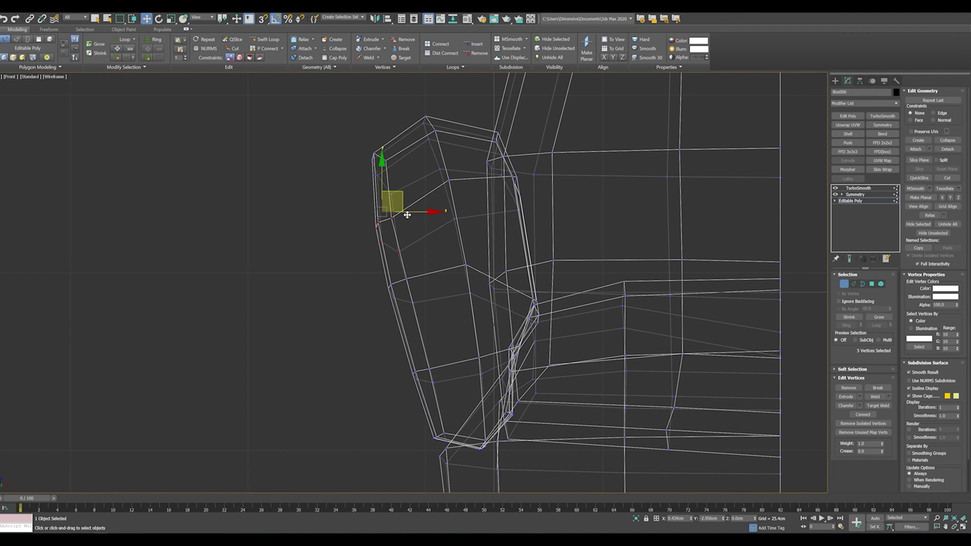
{"action": "left_click_drag", "start_coordinate": [419, 272], "coordinate": [423, 286]}
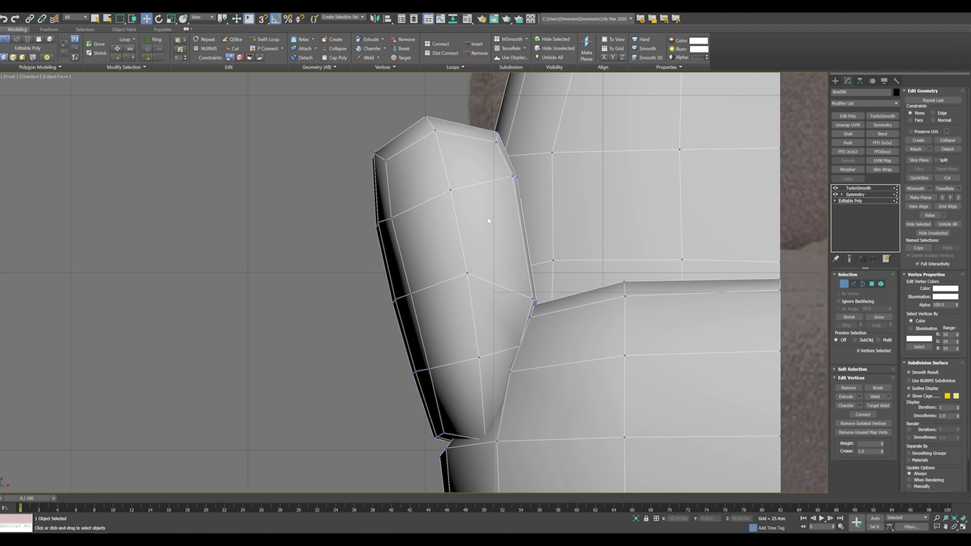
{"action": "left_click_drag", "start_coordinate": [505, 230], "coordinate": [541, 194]}
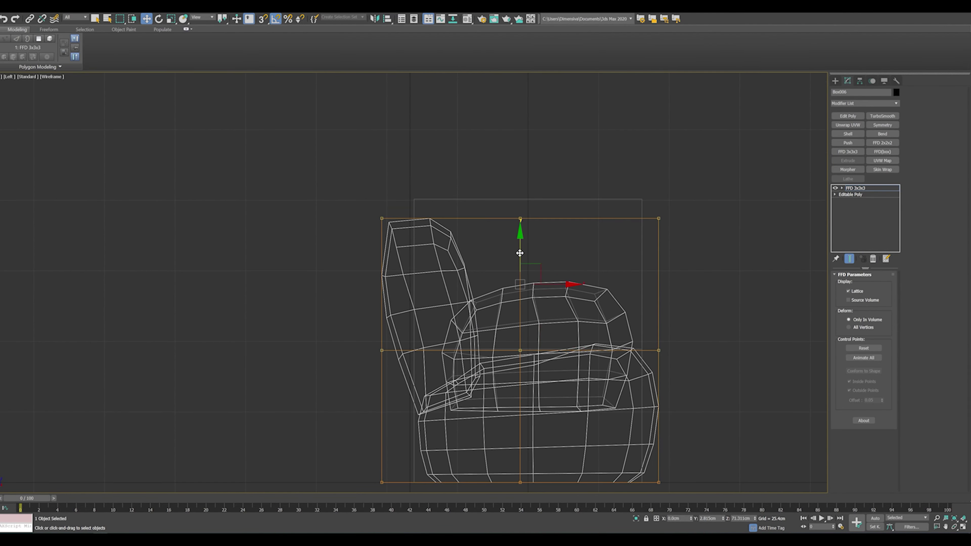
Step: Show all four viewports and convert the FFD-deformed arms to Editable Poly
{"action": "key", "text": "alt+w"}
{"action": "key", "text": "alt+w"}
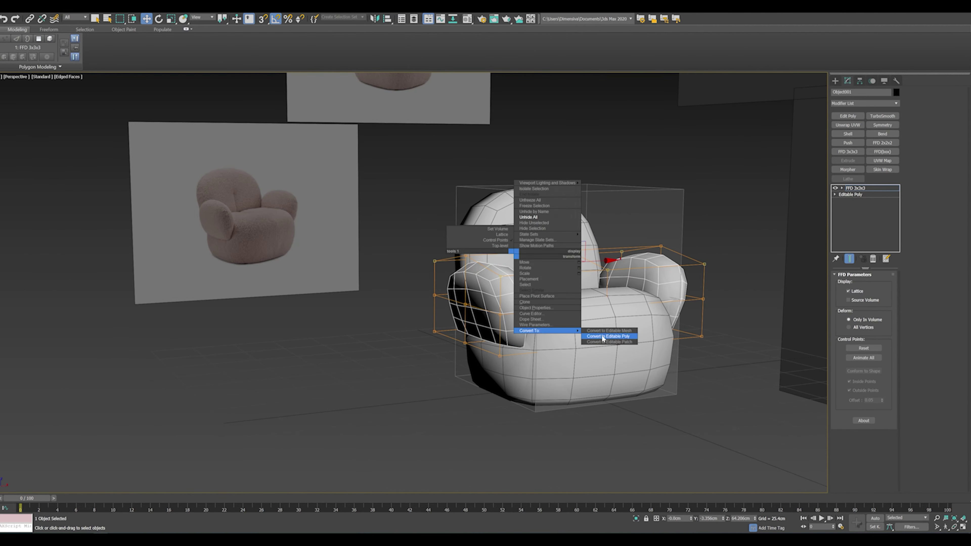
{"action": "left_click", "coordinate": [602, 338]}
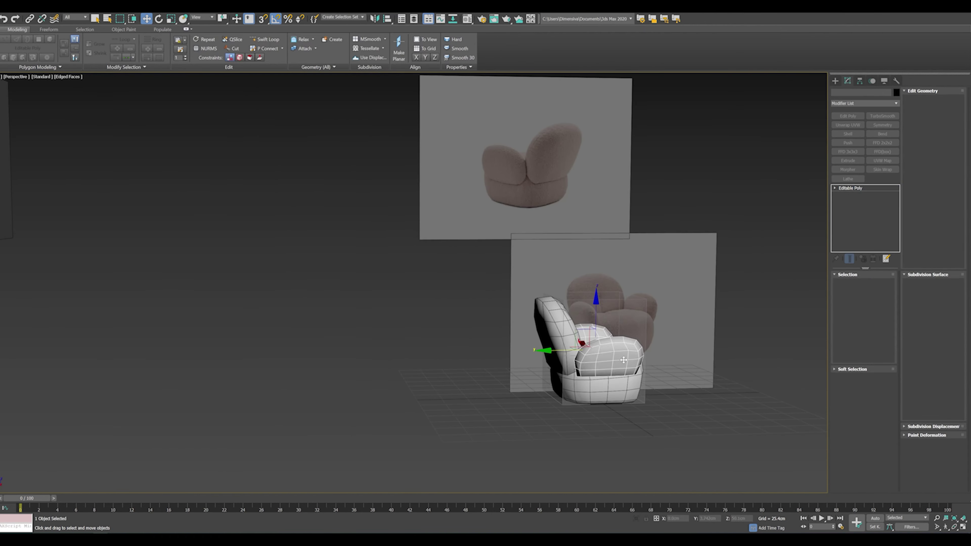
Step: Extrude the seat's middle seam inward as a deep crease and add TurboSmooth to the chair
{"action": "scroll", "coordinate": [623, 360], "scroll_direction": "up", "scroll_amount": 5}
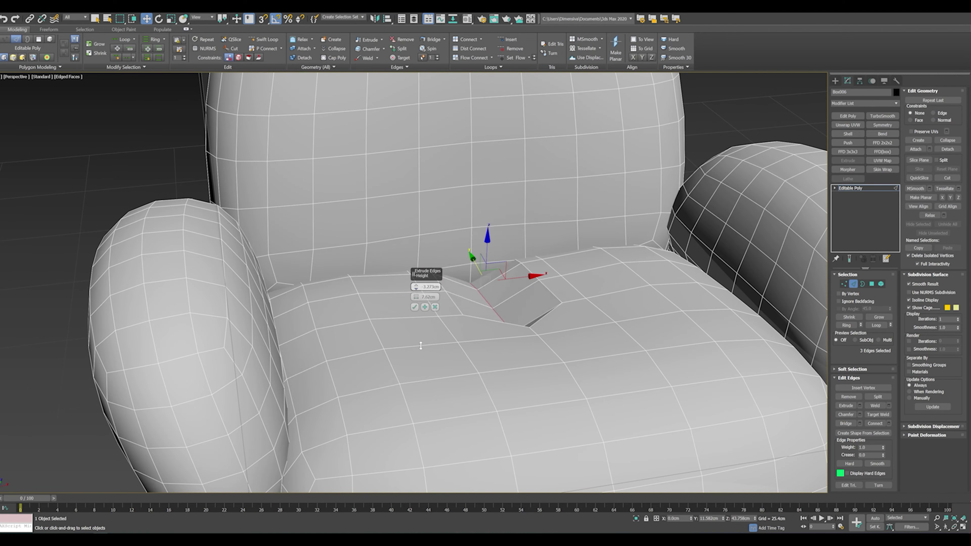
{"action": "left_click_drag", "start_coordinate": [420, 345], "coordinate": [415, 291]}
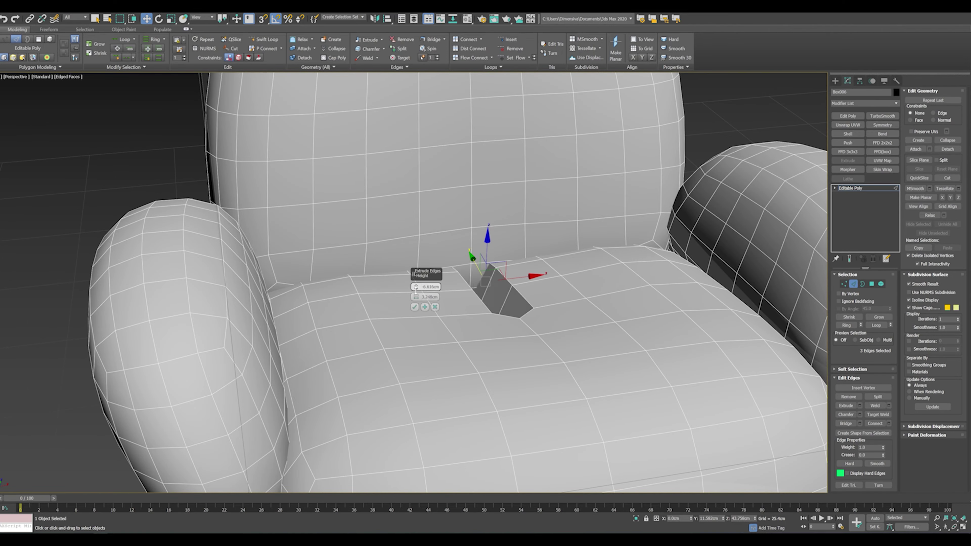
{"action": "left_click", "coordinate": [415, 307]}
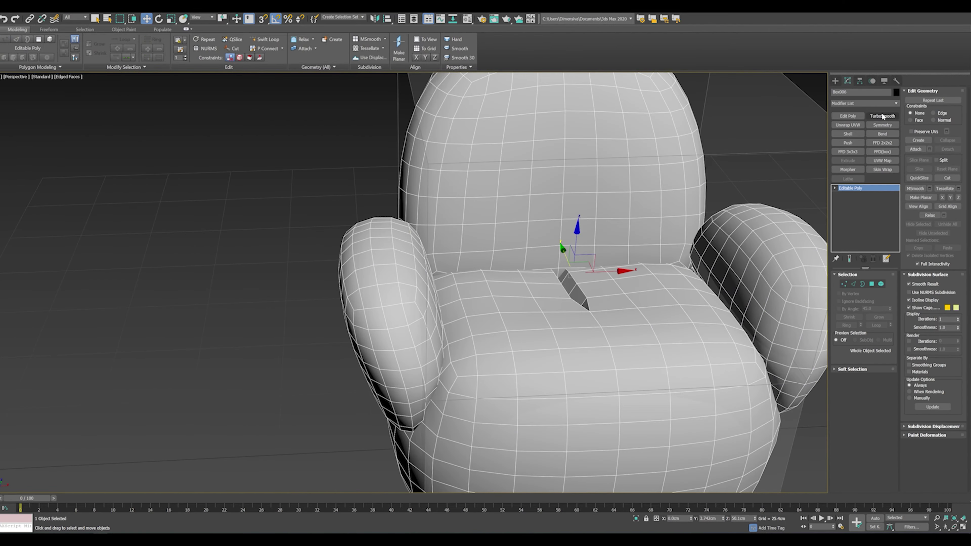
{"action": "left_click", "coordinate": [882, 116]}
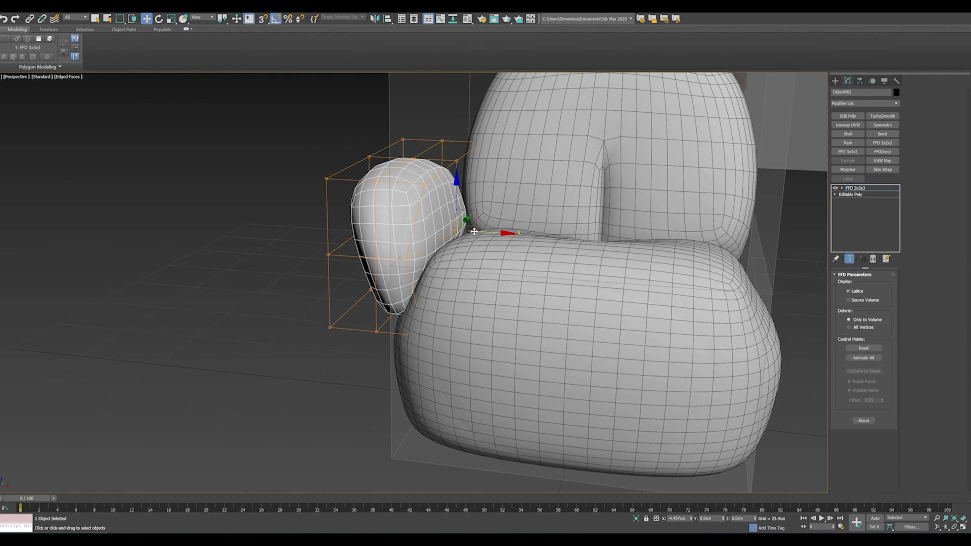
Step: Orbit toward the chair front and switch to rotating the selected armrest
{"action": "middle_click_drag", "start_coordinate": [474, 231], "coordinate": [381, 195], "text": "alt"}
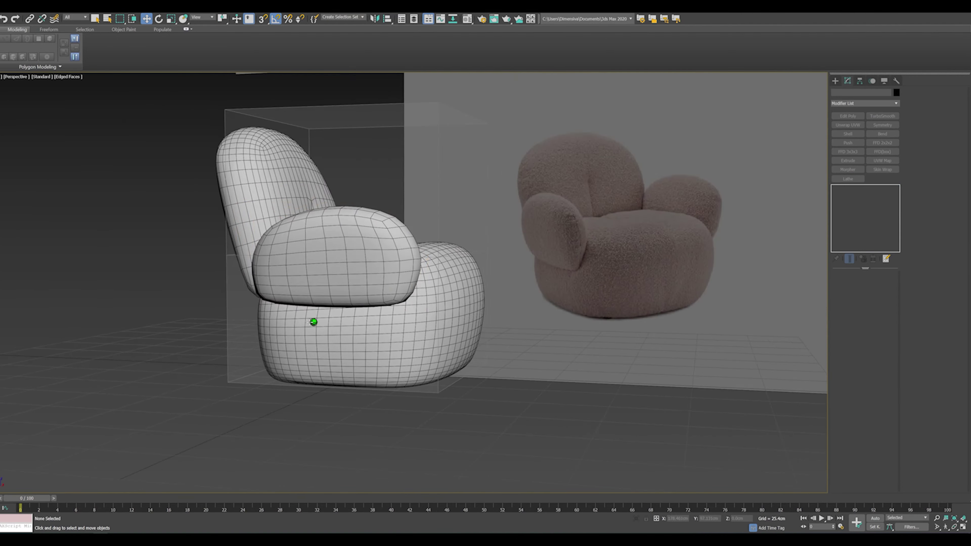
{"action": "key", "text": "e"}
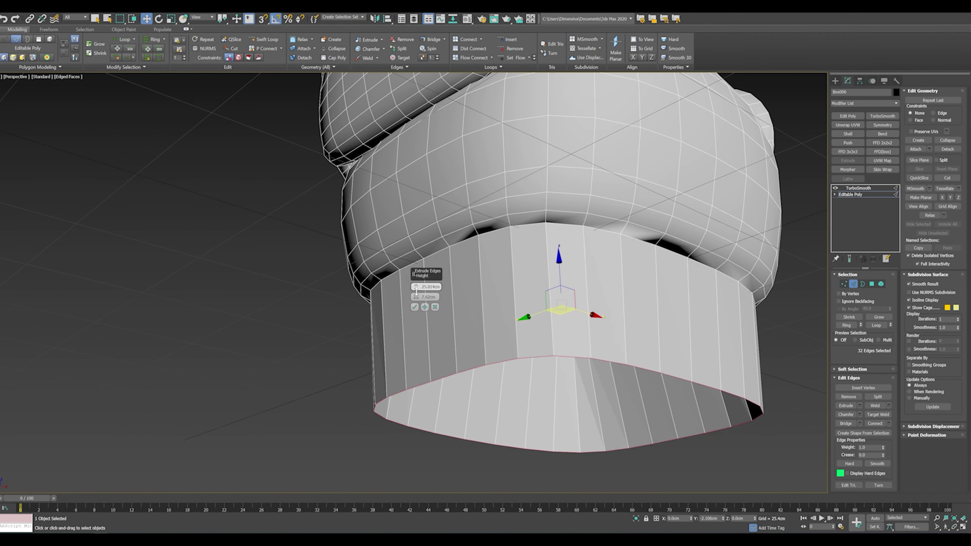
Step: Switch the viewport to wireframe and orbit around the chair
{"action": "key", "text": "F3"}
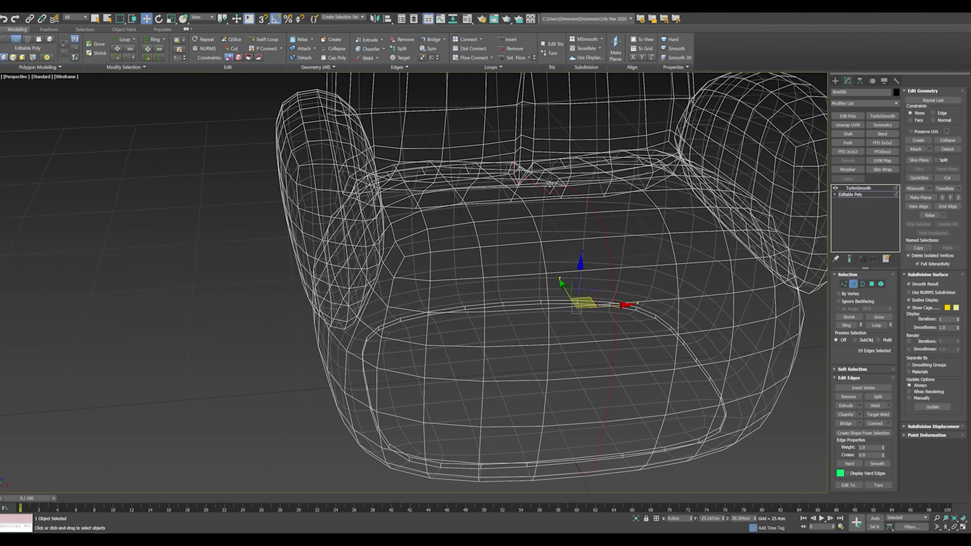
{"action": "middle_click_drag", "start_coordinate": [549, 183], "coordinate": [520, 164], "text": "alt"}
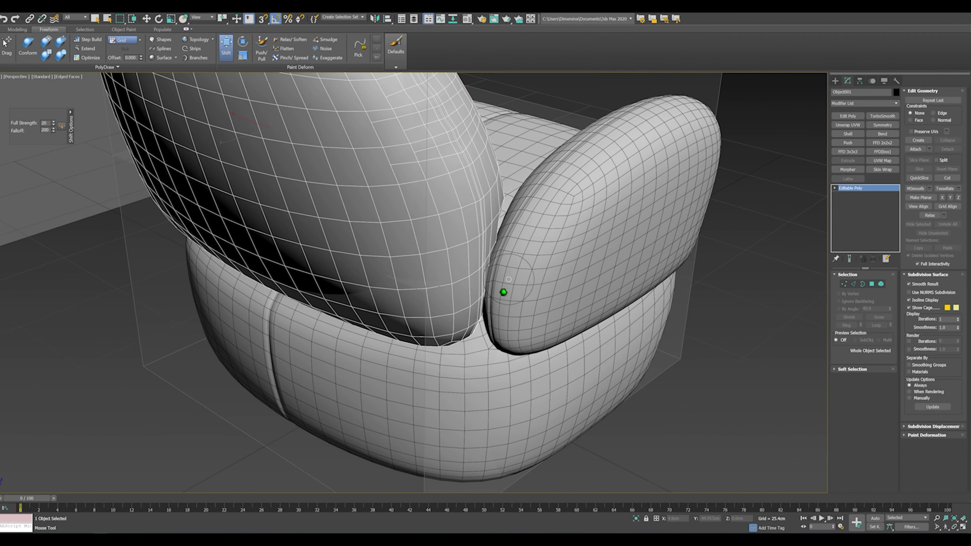
Step: Orbit around the arm to view the armchair from behind
{"action": "middle_click_drag", "start_coordinate": [509, 279], "coordinate": [443, 336], "text": "alt"}
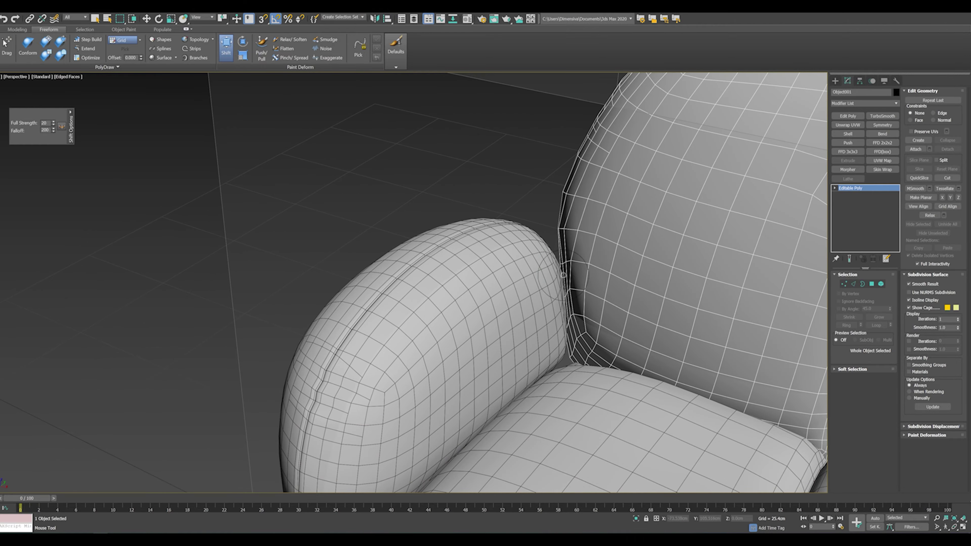
{"action": "middle_click_drag", "start_coordinate": [563, 274], "coordinate": [566, 316], "text": "alt"}
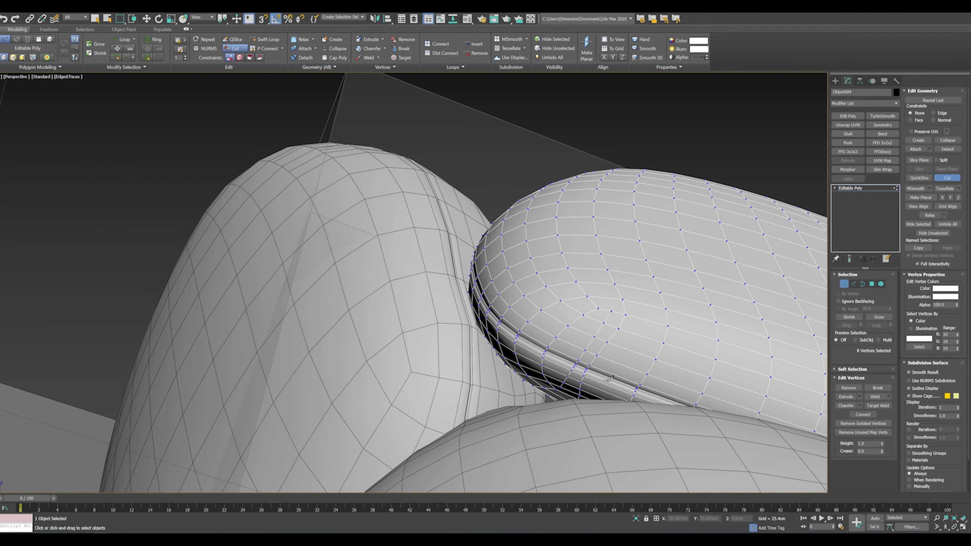
Step: Cut short vertical wrinkle edges across the front of the chair base
{"action": "middle_click_drag", "start_coordinate": [609, 379], "coordinate": [456, 314], "text": "alt"}
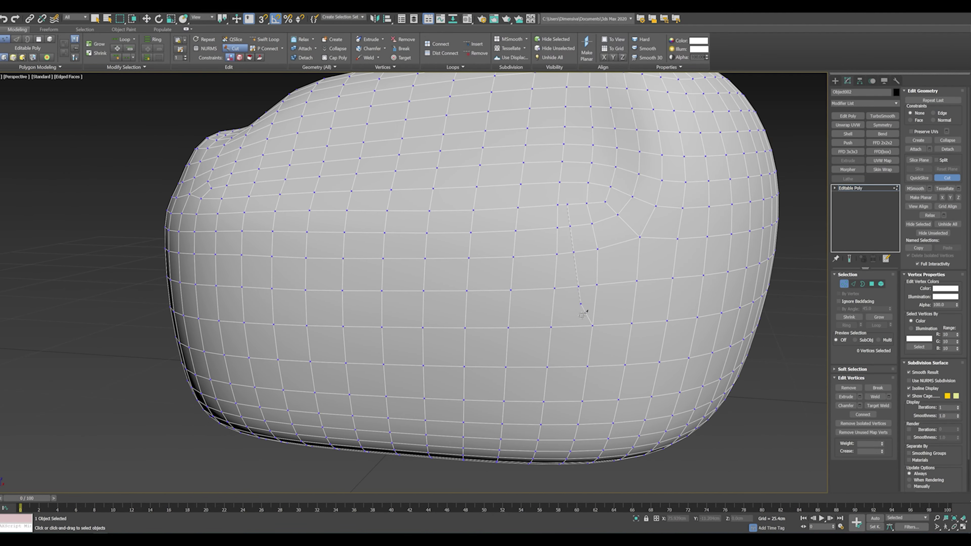
{"action": "key", "text": "alt+c"}
{"action": "middle_click_drag", "start_coordinate": [523, 323], "coordinate": [550, 320]}
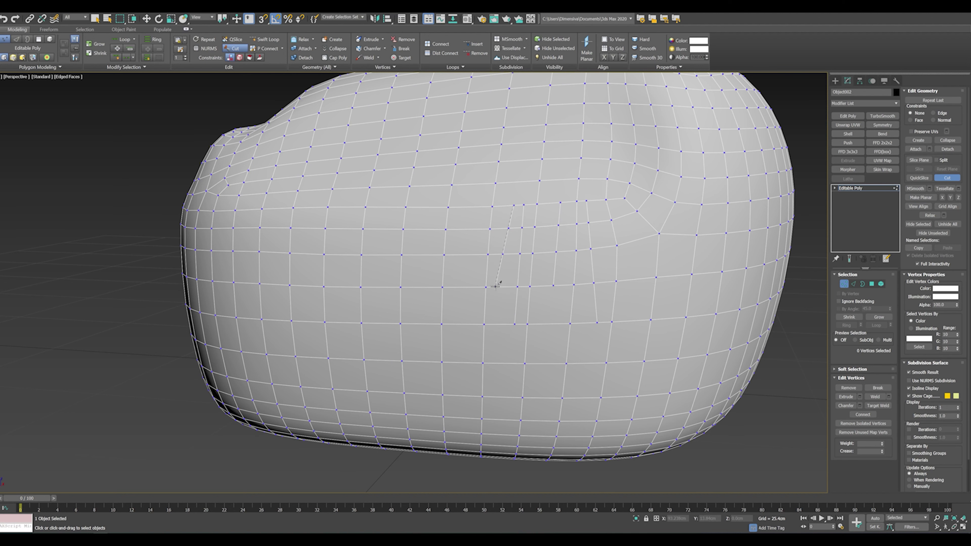
{"action": "middle_click_drag", "start_coordinate": [496, 286], "coordinate": [538, 195], "text": "alt"}
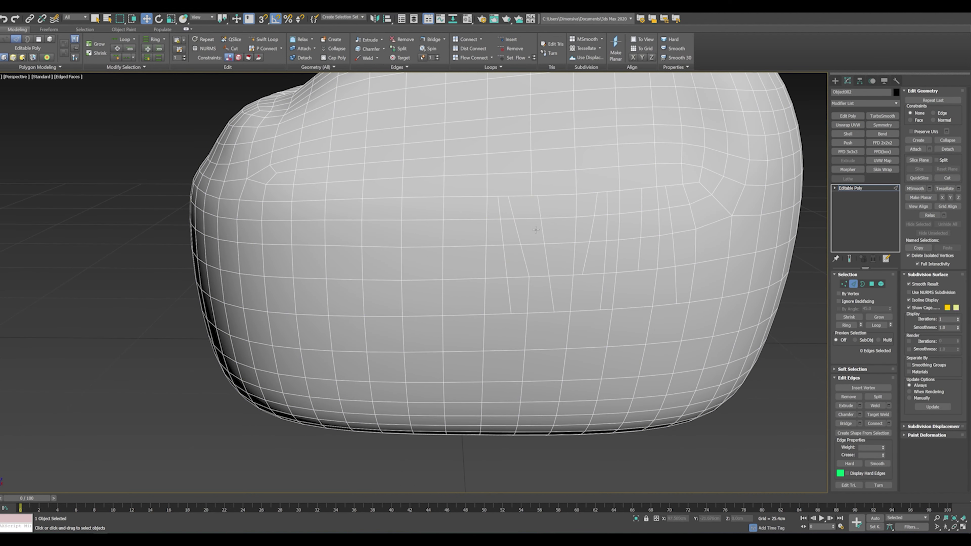
{"action": "mouse_move", "coordinate": [536, 272]}
{"action": "middle_mouse_down", "text": "alt"}
{"action": "mouse_move", "coordinate": [552, 245]}
{"action": "mouse_move", "coordinate": [527, 296]}
{"action": "middle_mouse_up", "text": "alt"}
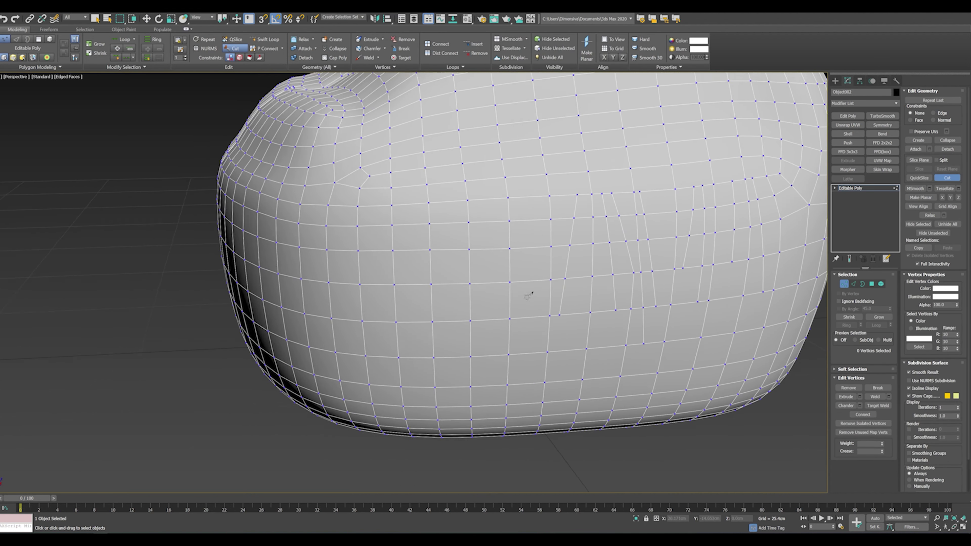
{"action": "middle_click_drag", "start_coordinate": [485, 265], "coordinate": [428, 352], "text": "alt"}
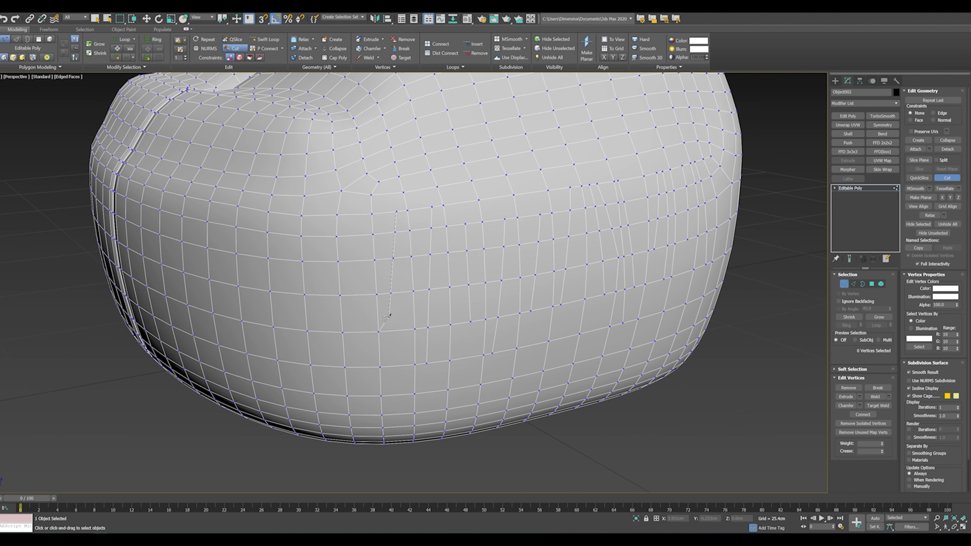
Step: Zoom in and switch the base mesh to Edge sub-object mode
{"action": "scroll", "coordinate": [418, 171], "scroll_direction": "up", "scroll_amount": 3}
{"action": "key", "text": "2"}
{"action": "scroll", "coordinate": [582, 247], "scroll_direction": "up", "scroll_amount": 2}
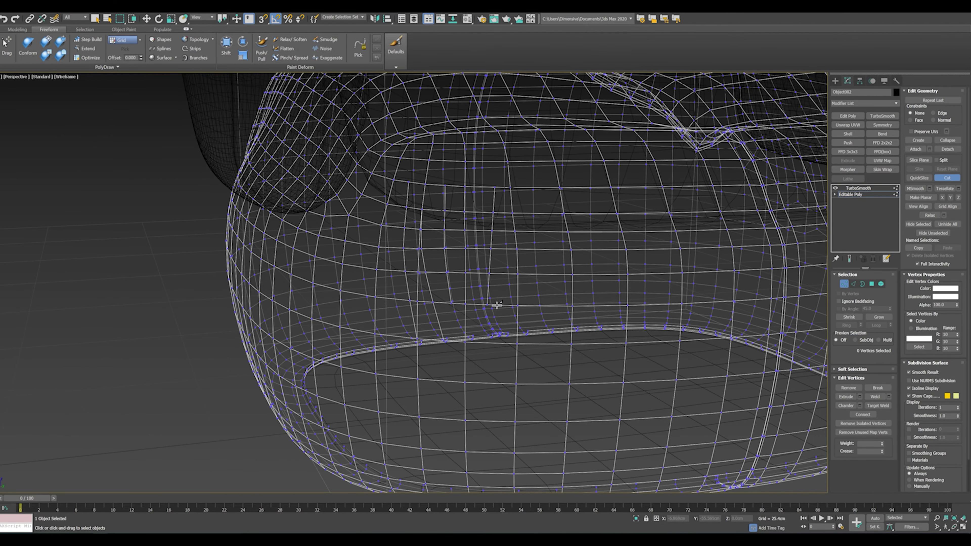
Step: Orbit around the chair base, toggling between wireframe and shaded views to inspect it
{"action": "mouse_move", "coordinate": [497, 304]}
{"action": "middle_mouse_down", "text": "alt"}
{"action": "mouse_move", "coordinate": [495, 189]}
{"action": "mouse_move", "coordinate": [608, 249]}
{"action": "mouse_move", "coordinate": [494, 282]}
{"action": "mouse_move", "coordinate": [451, 323]}
{"action": "mouse_move", "coordinate": [425, 273]}
{"action": "mouse_move", "coordinate": [299, 119]}
{"action": "mouse_move", "coordinate": [362, 269]}
{"action": "middle_mouse_up", "text": "alt"}
{"action": "key", "text": "F3"}
{"action": "key", "text": "F3"}
{"action": "mouse_move", "coordinate": [390, 157]}
{"action": "middle_mouse_down", "text": "alt"}
{"action": "mouse_move", "coordinate": [451, 230]}
{"action": "mouse_move", "coordinate": [515, 163]}
{"action": "mouse_move", "coordinate": [536, 305]}
{"action": "middle_mouse_up", "text": "alt"}
{"action": "key", "text": "F3"}
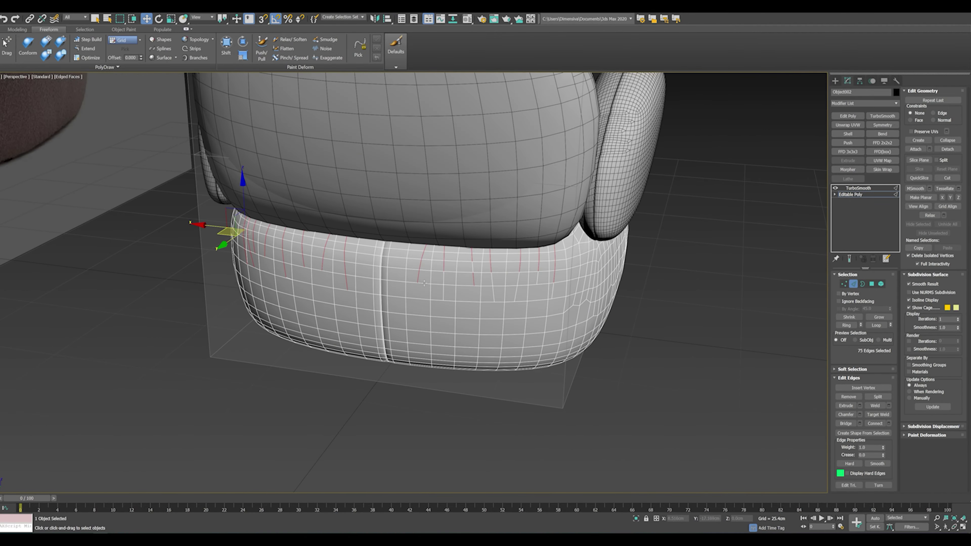